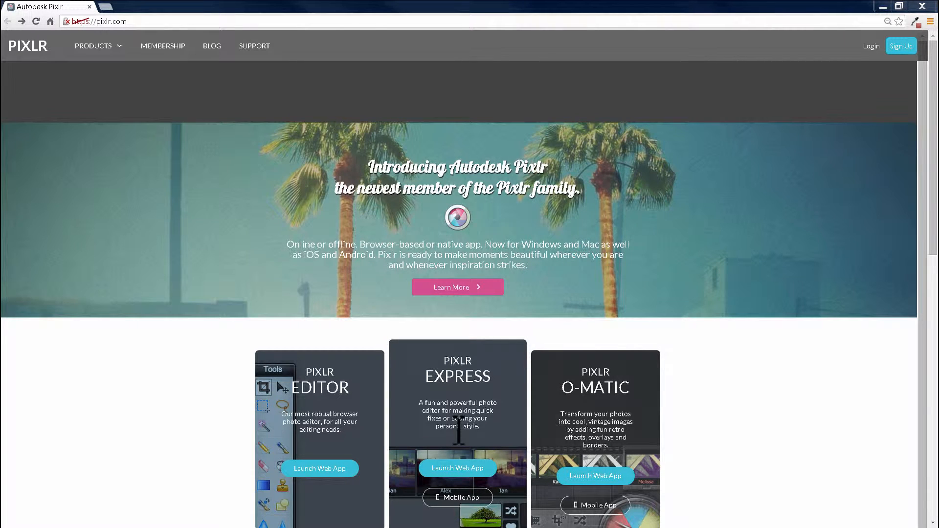
- Launch the Pixlr Express web app and open the photo President_Barack_Obama from the Documents library
left_click(461, 471)
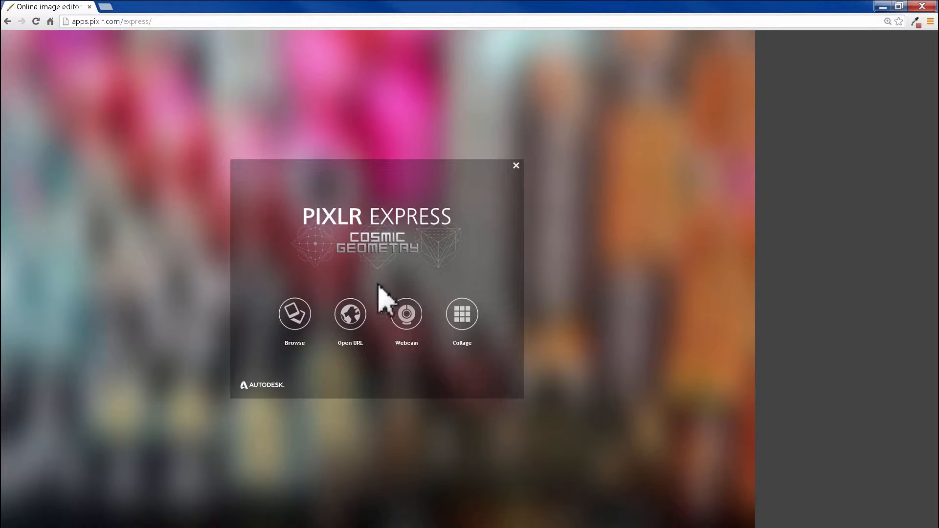
left_click(295, 315)
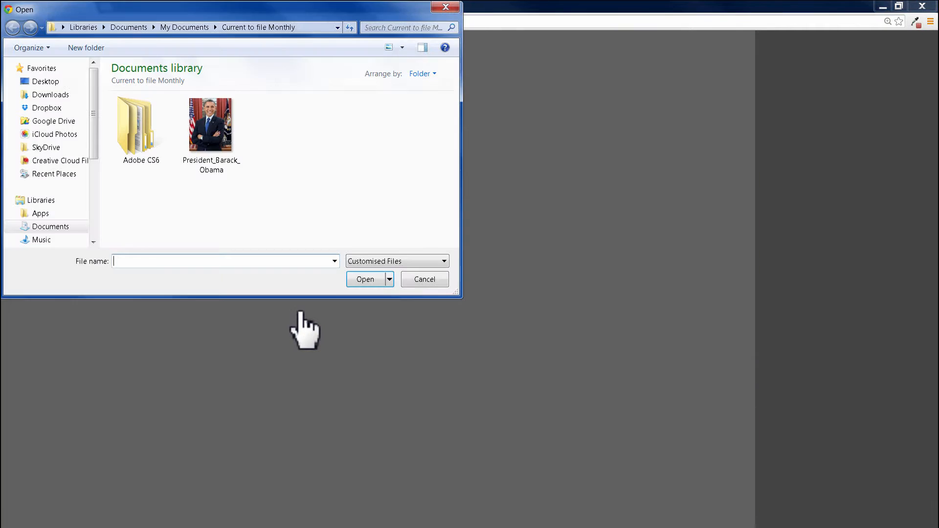
left_click(215, 166)
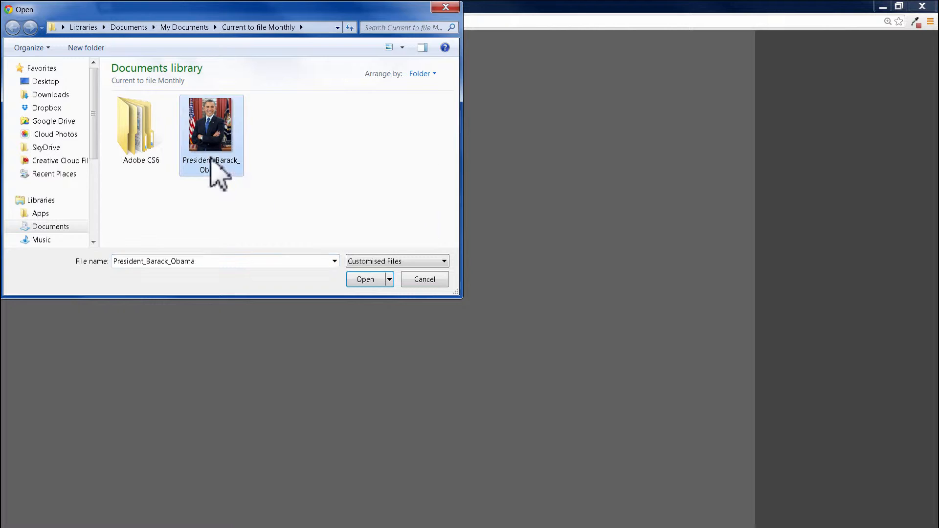
left_click(375, 279)
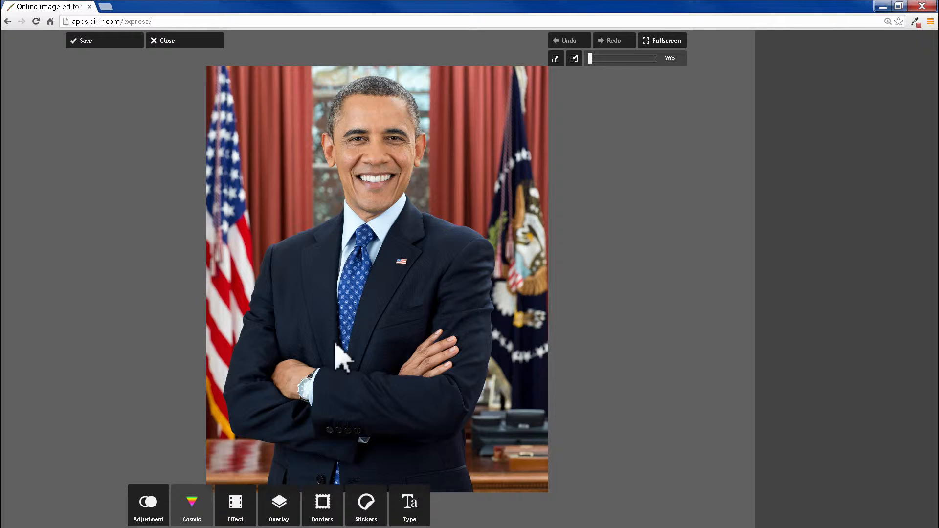
- Crop the photo to the head and shoulders, a box about 1146 by 1472 pixels
left_click(153, 509)
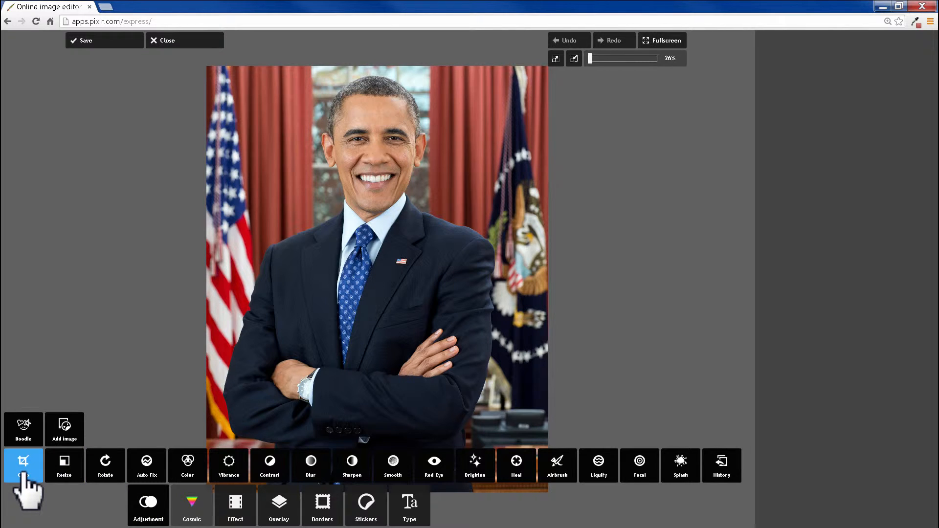
left_click(23, 469)
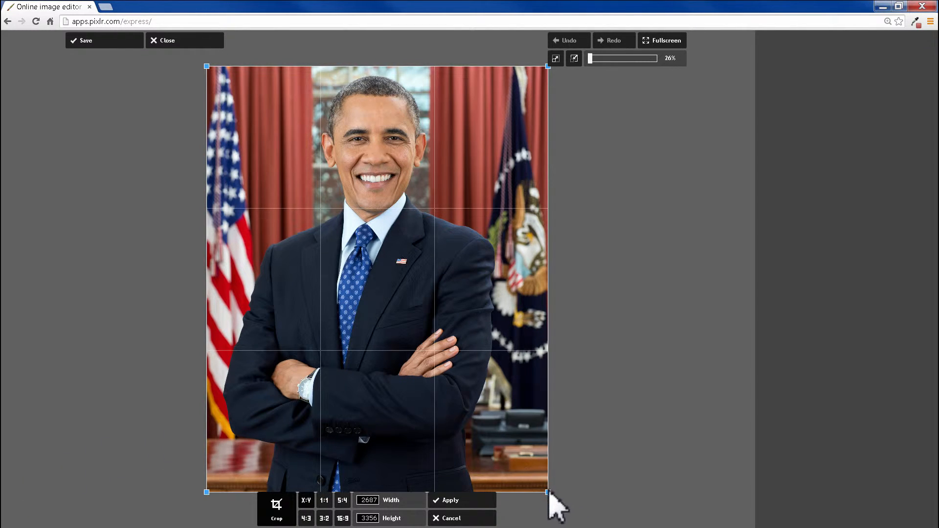
left_click_drag(549, 493, 352, 258)
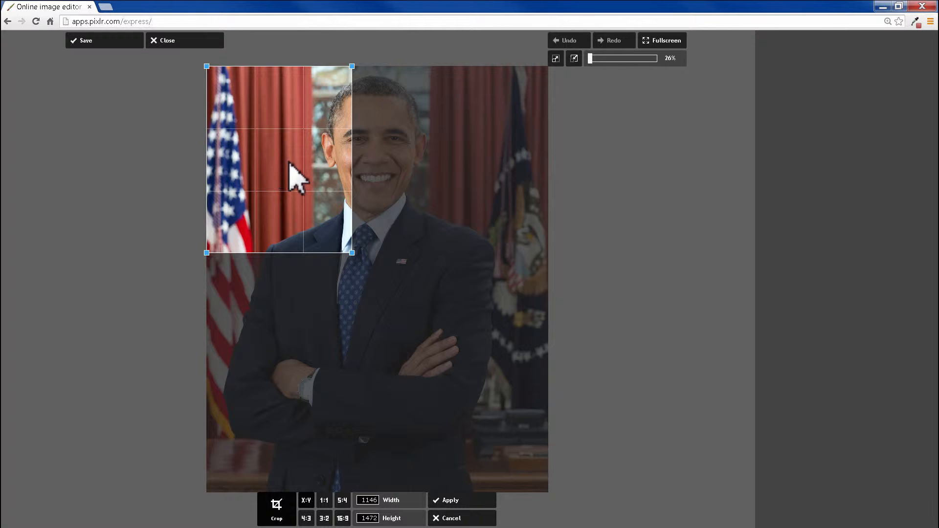
left_click_drag(275, 165, 368, 153)
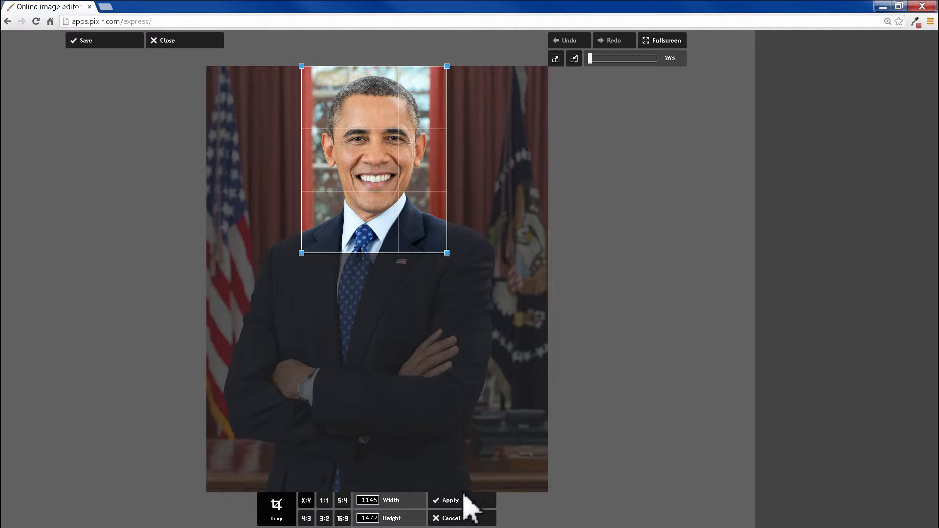
left_click(460, 504)
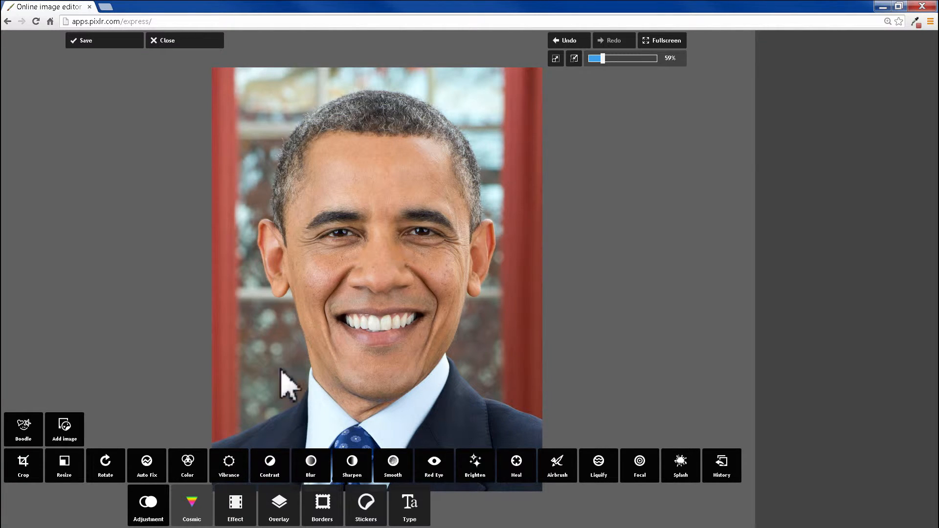
left_click(67, 481)
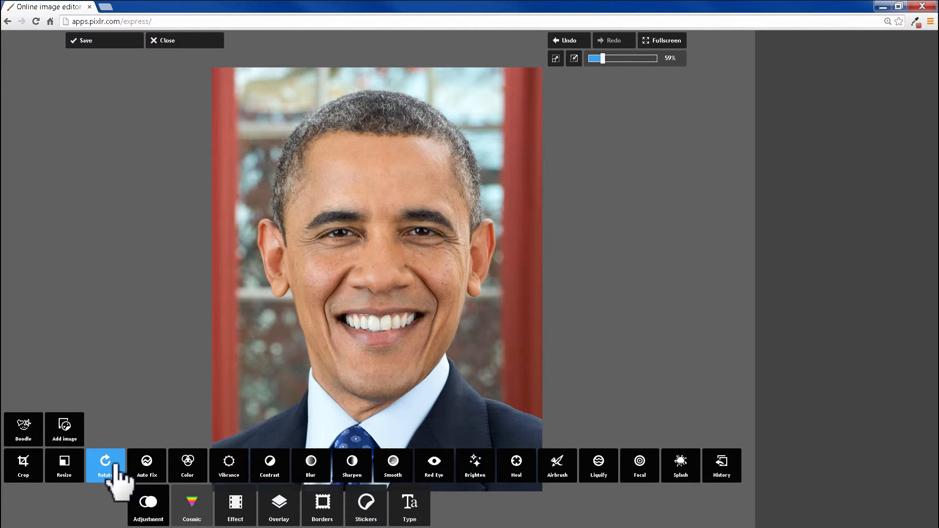
left_click(113, 470)
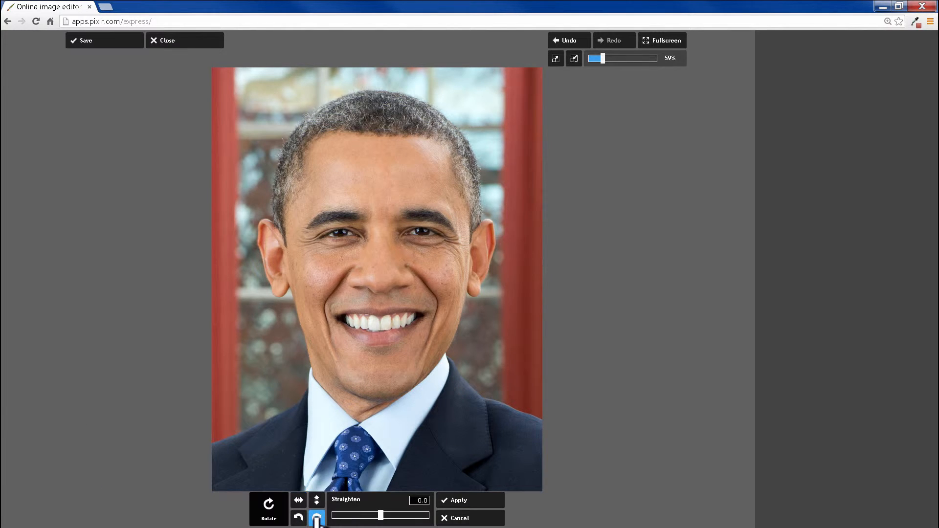
left_click(317, 517)
left_click(317, 517)
left_click(317, 517)
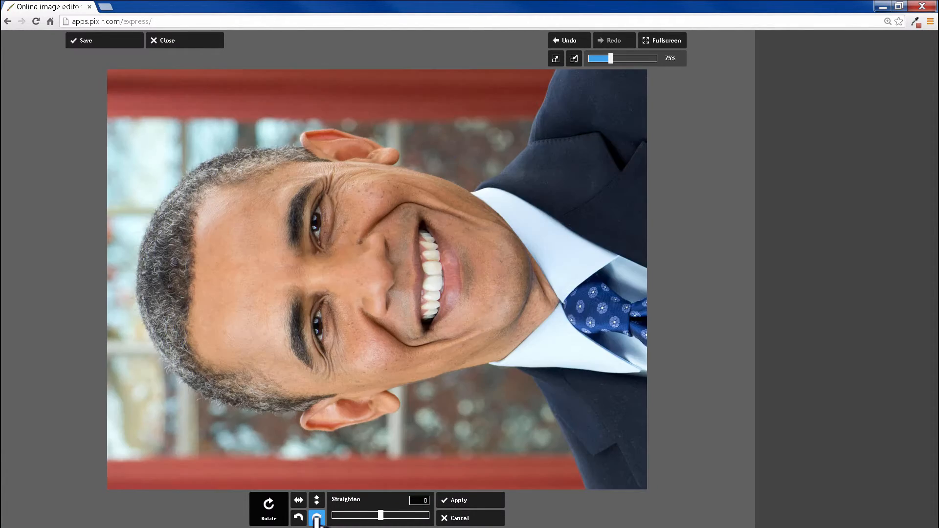
left_click(317, 518)
left_click(303, 500)
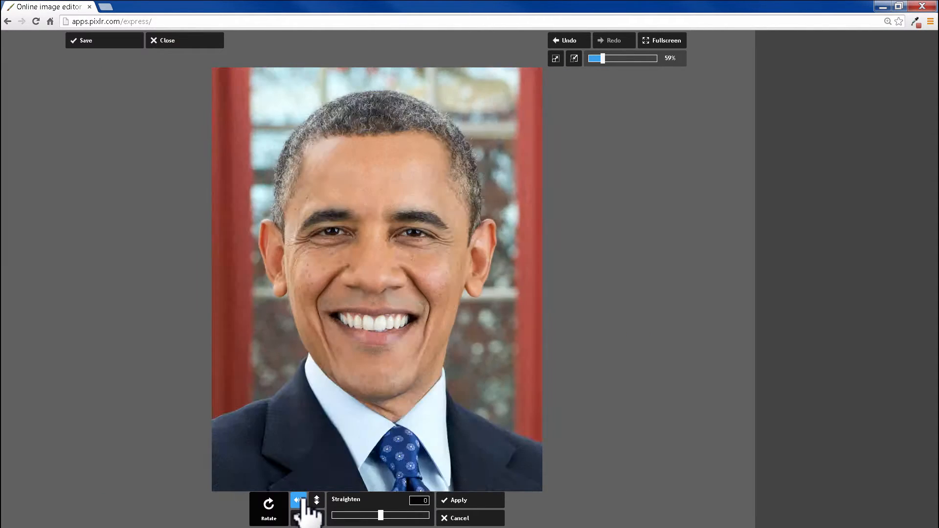
left_click(303, 500)
left_click(317, 499)
left_click(317, 499)
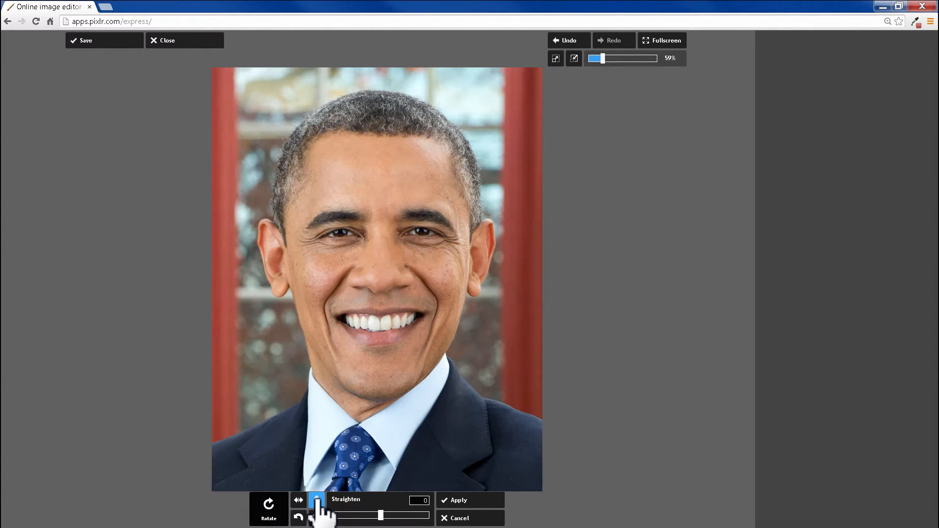
left_click(453, 519)
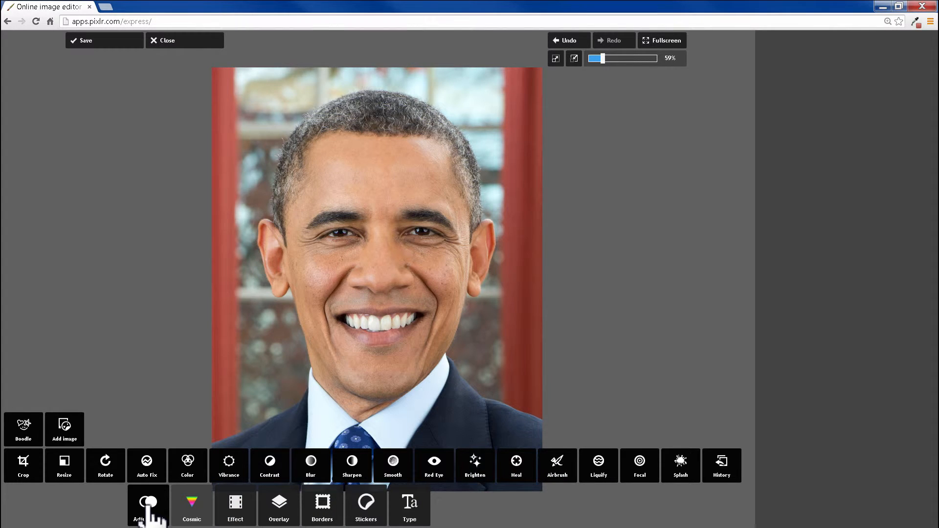
- Open the Default collection of image borders
left_click(243, 516)
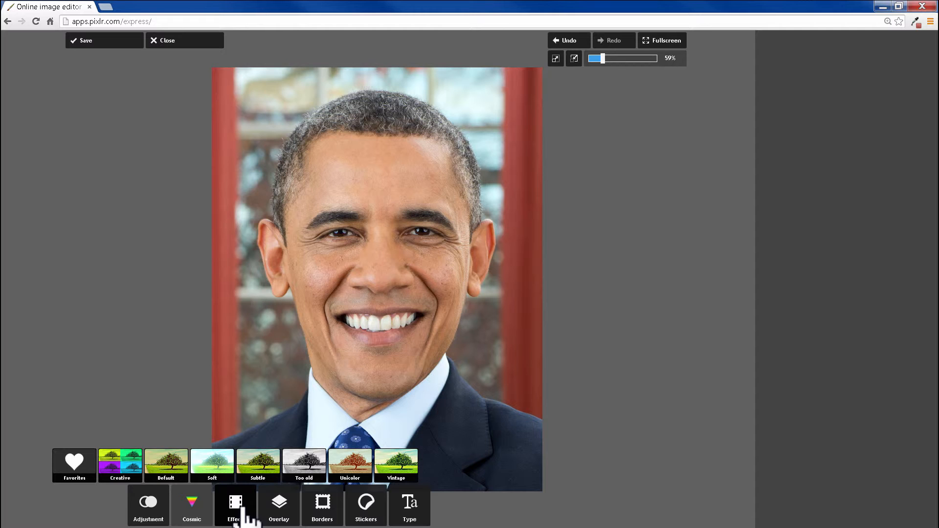
left_click(277, 516)
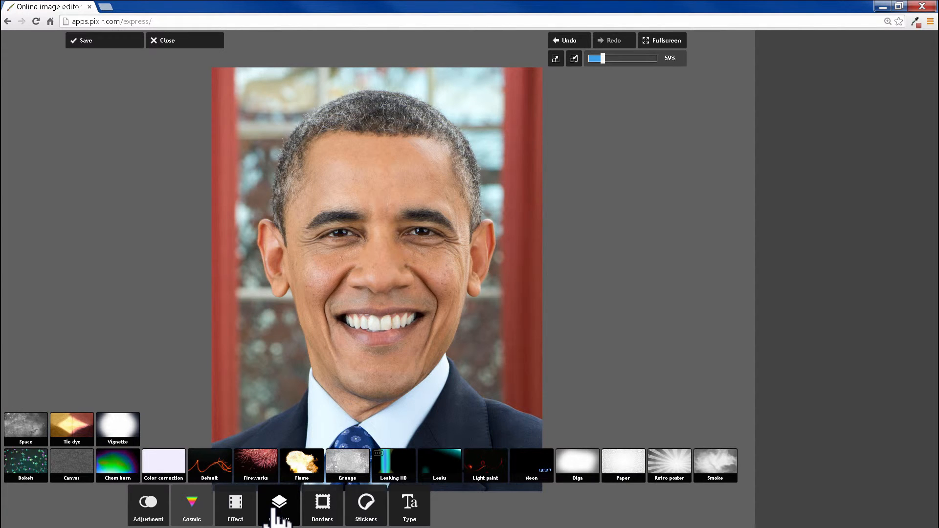
left_click(315, 511)
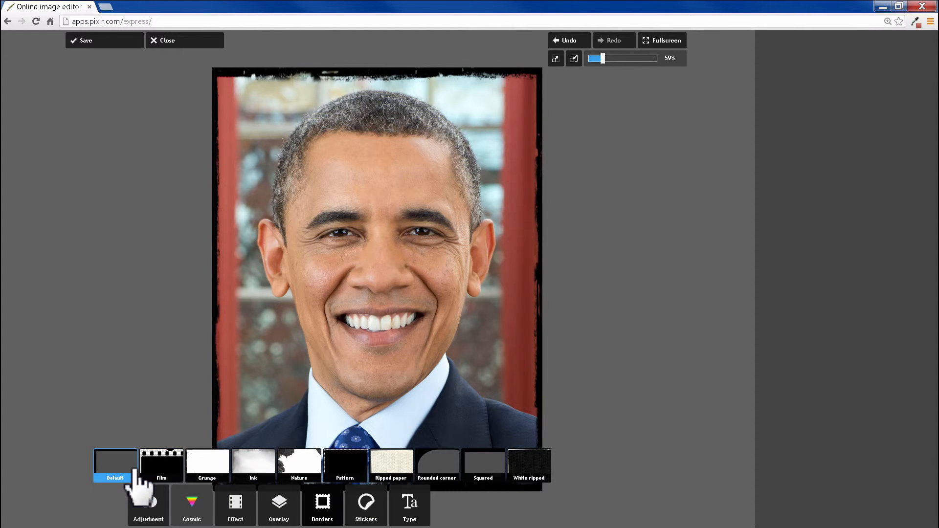
left_click(113, 475)
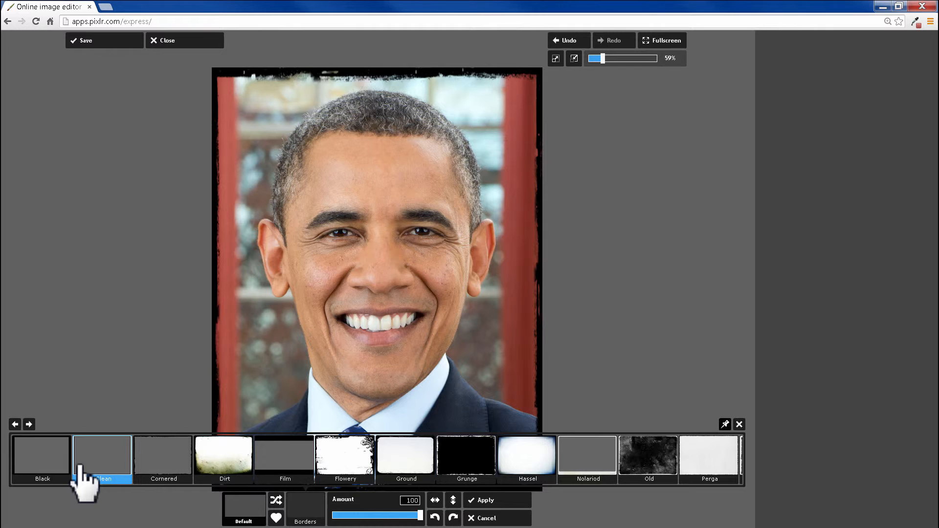
- Preview several borders from the Default collection and apply the Tiny border
left_click(28, 424)
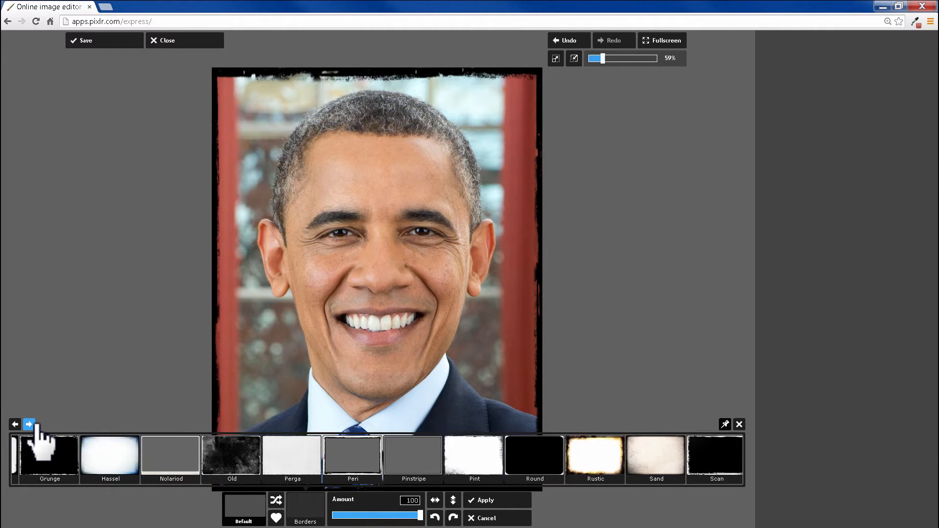
left_click(33, 424)
left_click(34, 425)
left_click(29, 424)
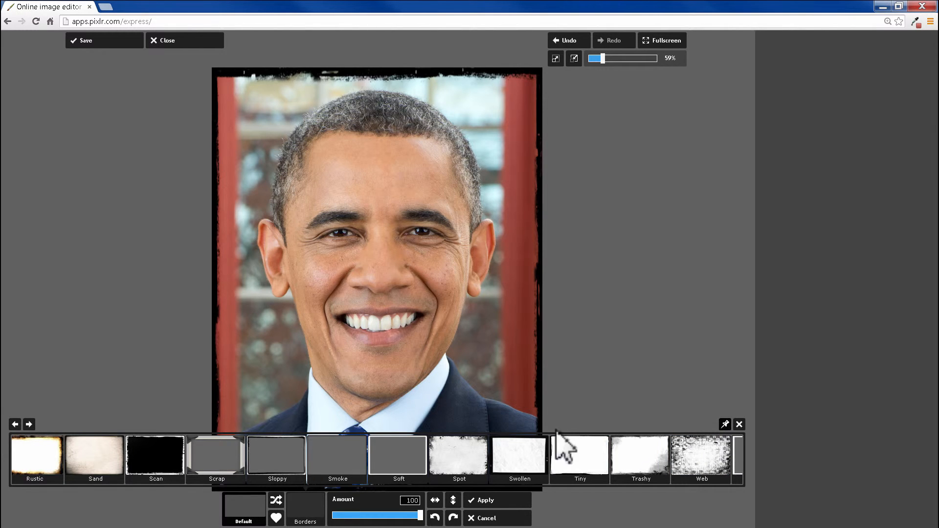
left_click(179, 466)
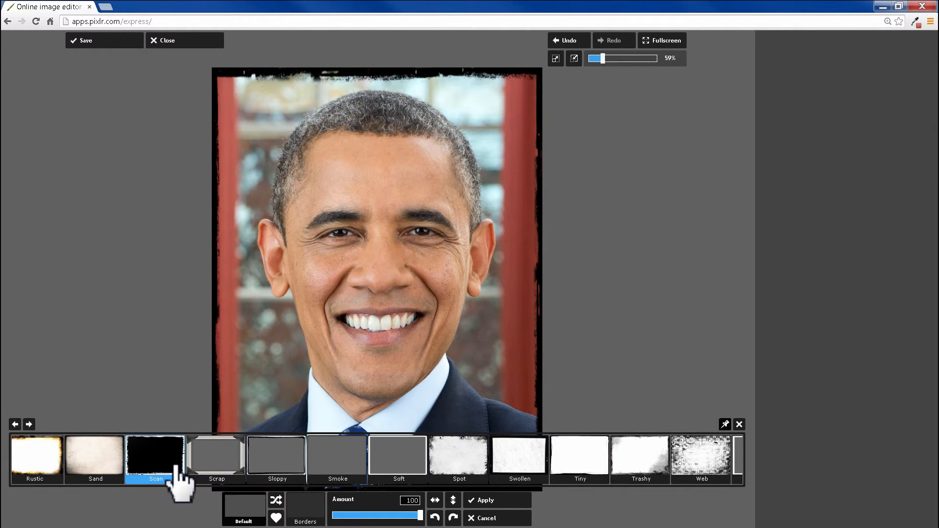
left_click(224, 467)
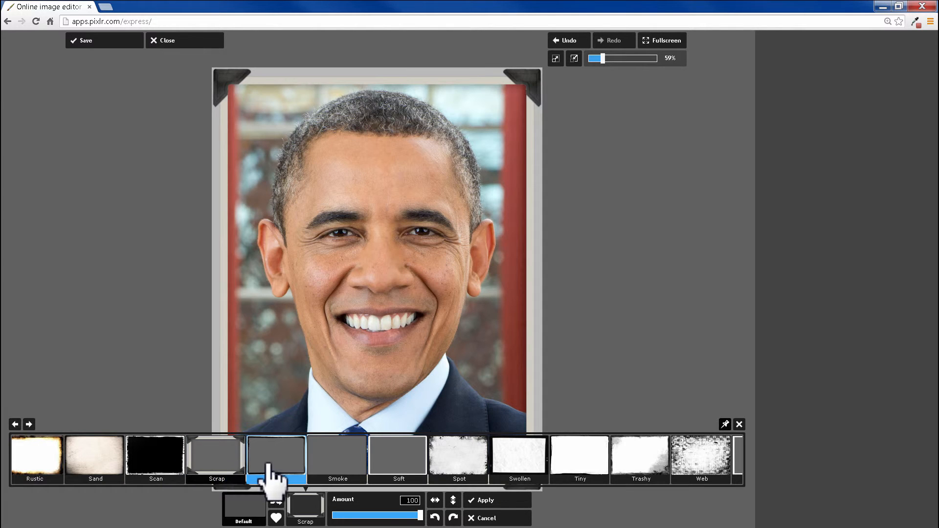
left_click(274, 465)
left_click(350, 470)
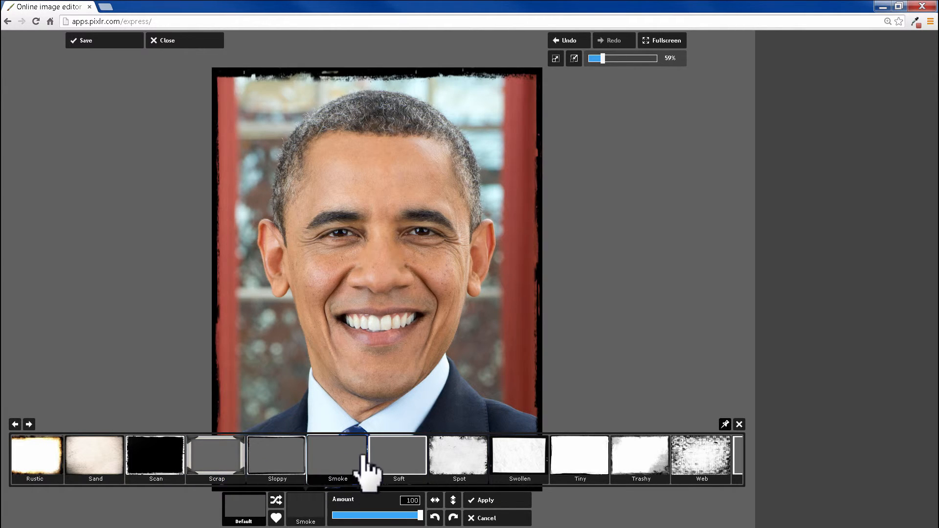
left_click(391, 471)
left_click(473, 460)
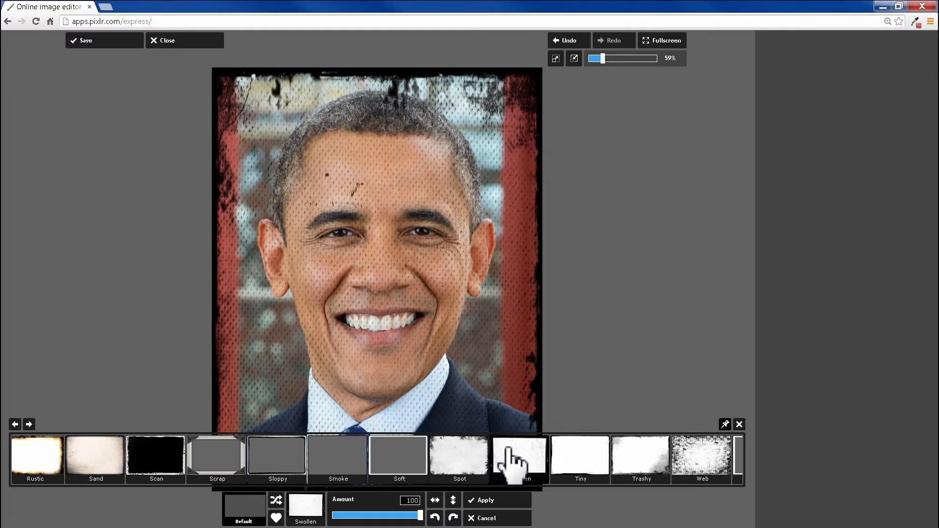
left_click(511, 458)
left_click(557, 456)
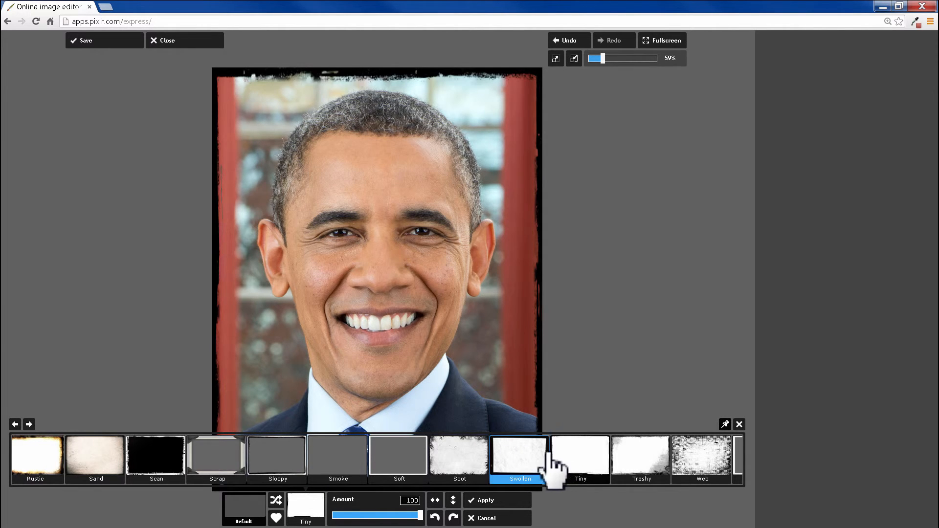
left_click(499, 500)
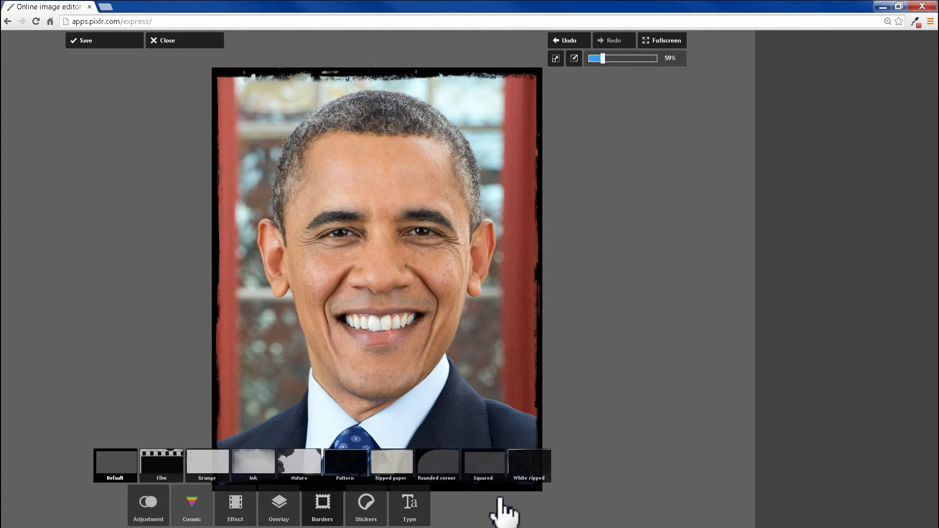
- Save the edited image as Edited Obama at quality 85 into the Current to file Monthly folder
left_click(366, 517)
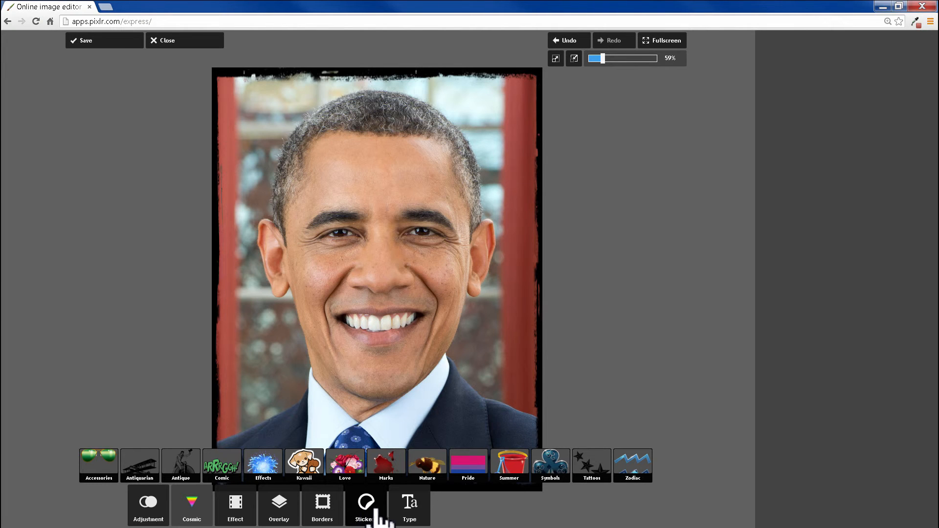
left_click(409, 509)
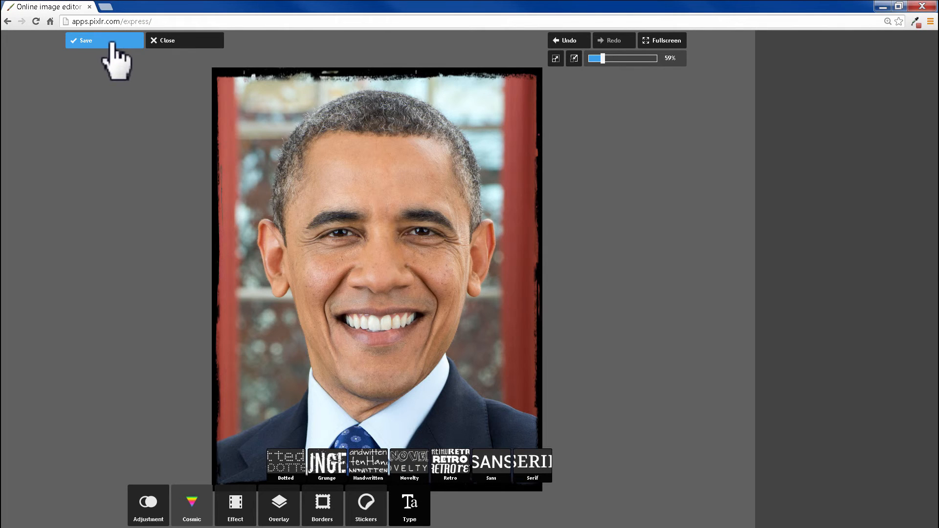
left_click(113, 58)
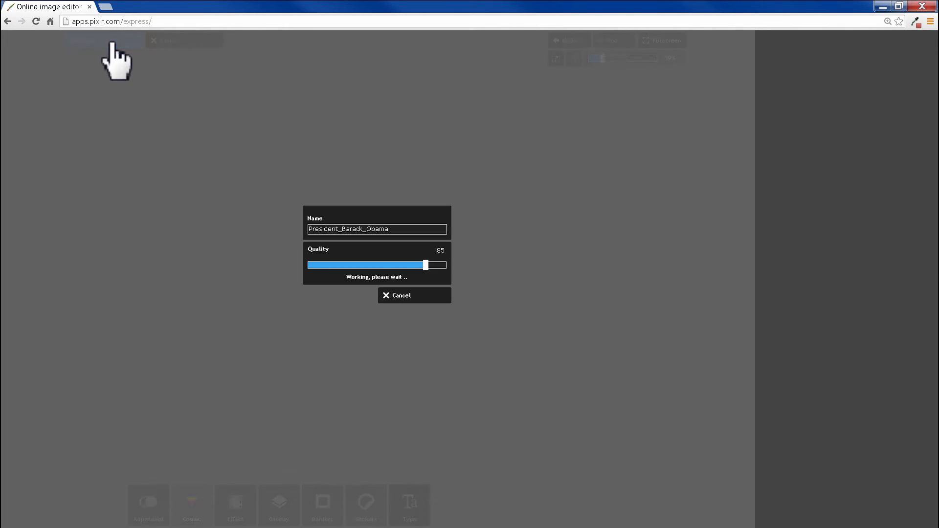
left_click(402, 230)
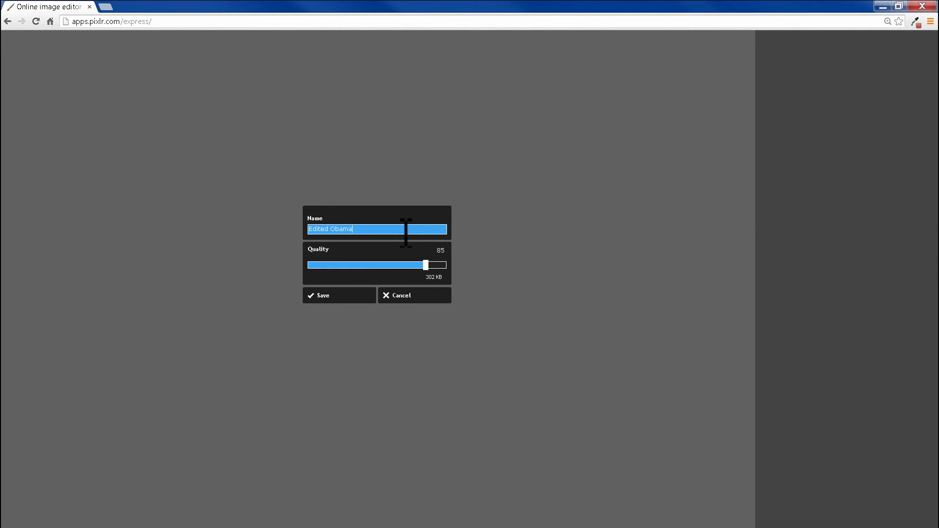
left_click(333, 298)
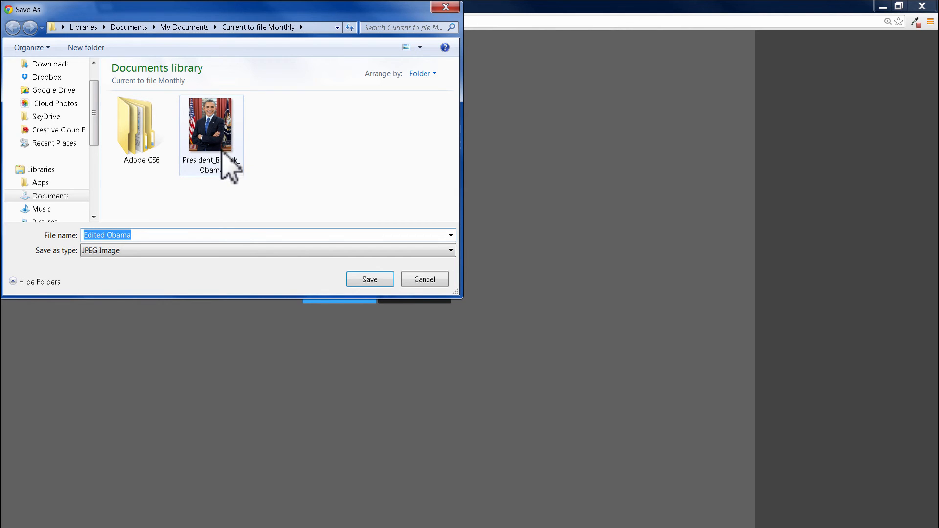
left_click(368, 280)
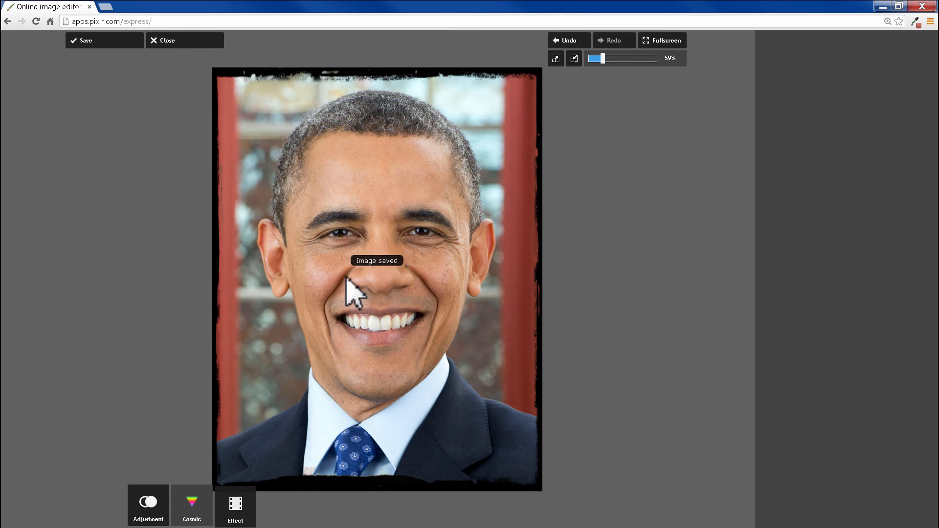